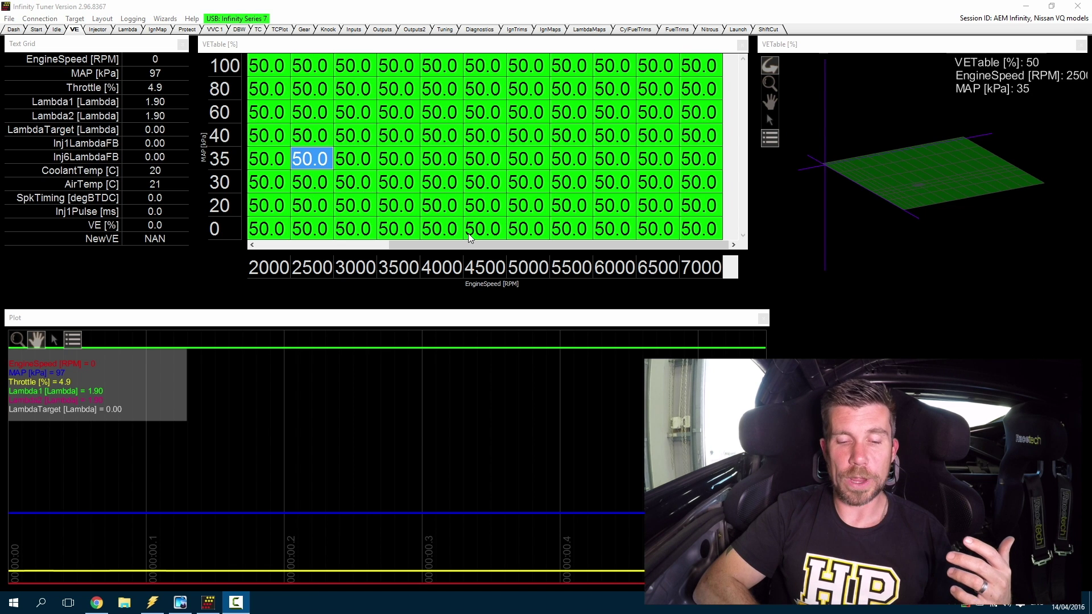
# Step: Select the VE table cell at 500 RPM and 0 kPa
pyautogui.click(366, 246)
pyautogui.moveTo(365, 248); pyautogui.dragTo(313, 259)
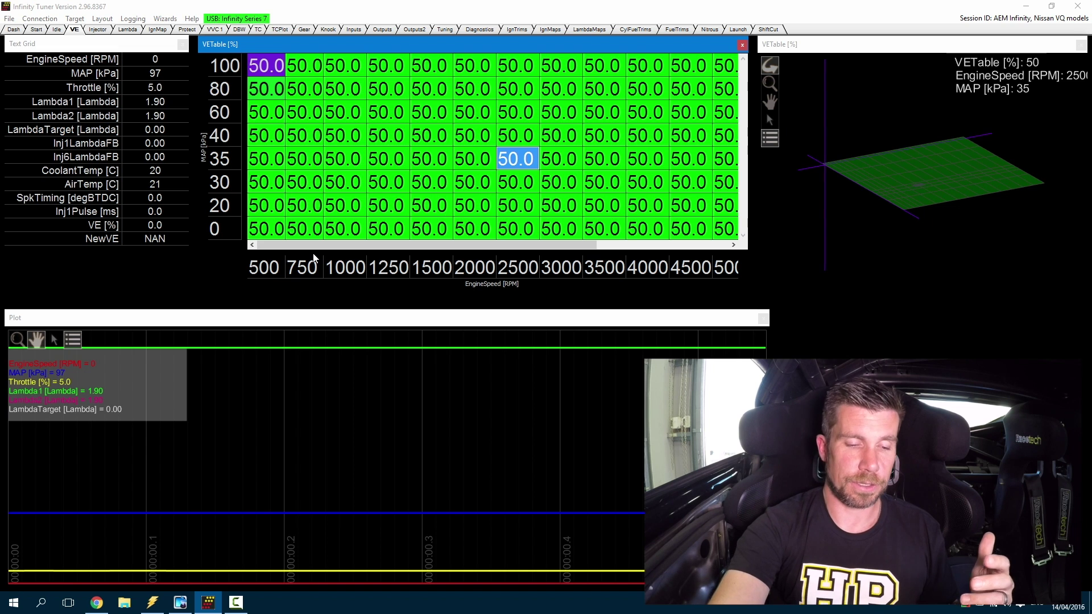
pyautogui.press('Left')
pyautogui.press('Left')
pyautogui.press('Left')
pyautogui.press('Left')
pyautogui.press('Left')
pyautogui.press('Left')
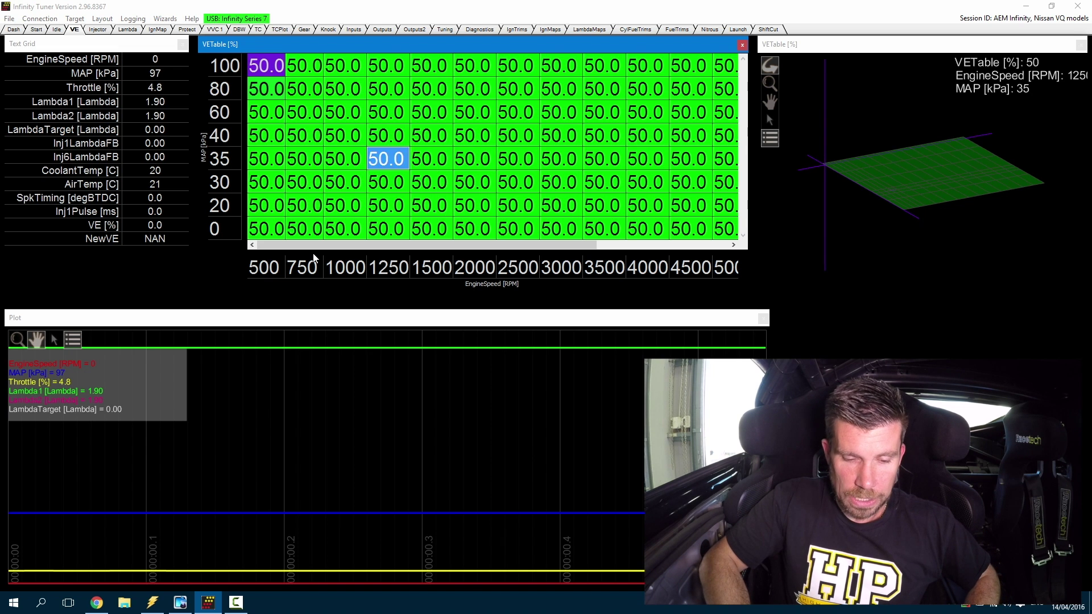
pyautogui.press('Down')
pyautogui.press('Down')
pyautogui.press('Down')
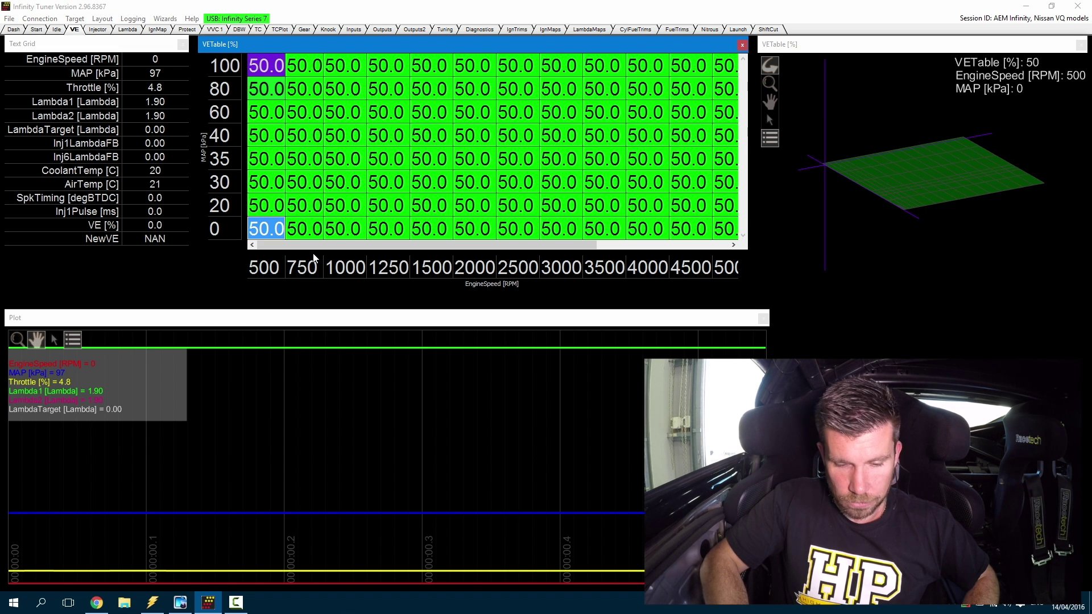
# Step: Select the VE table block from 500 to 1500 RPM across 0 to 100 kPa and display its available editing operations
pyautogui.hotkey('shift', 'Right')
pyautogui.hotkey('shift', 'Right')
pyautogui.hotkey('shift', 'Right')
pyautogui.hotkey('shift', 'Right')
pyautogui.hotkey('shift', 'Up')
pyautogui.hotkey('shift', 'Up')
pyautogui.hotkey('shift', 'Up')
pyautogui.hotkey('shift', 'Up')
pyautogui.hotkey('shift', 'Up')
pyautogui.hotkey('shift', 'Up')
pyautogui.hotkey('shift', 'Up')
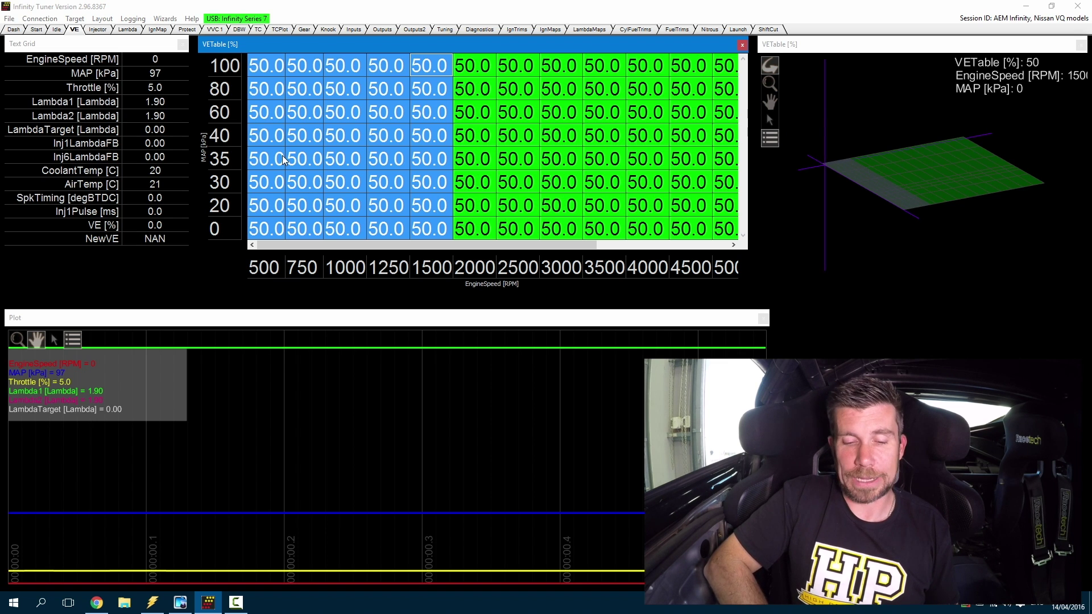
pyautogui.rightClick(310, 147)
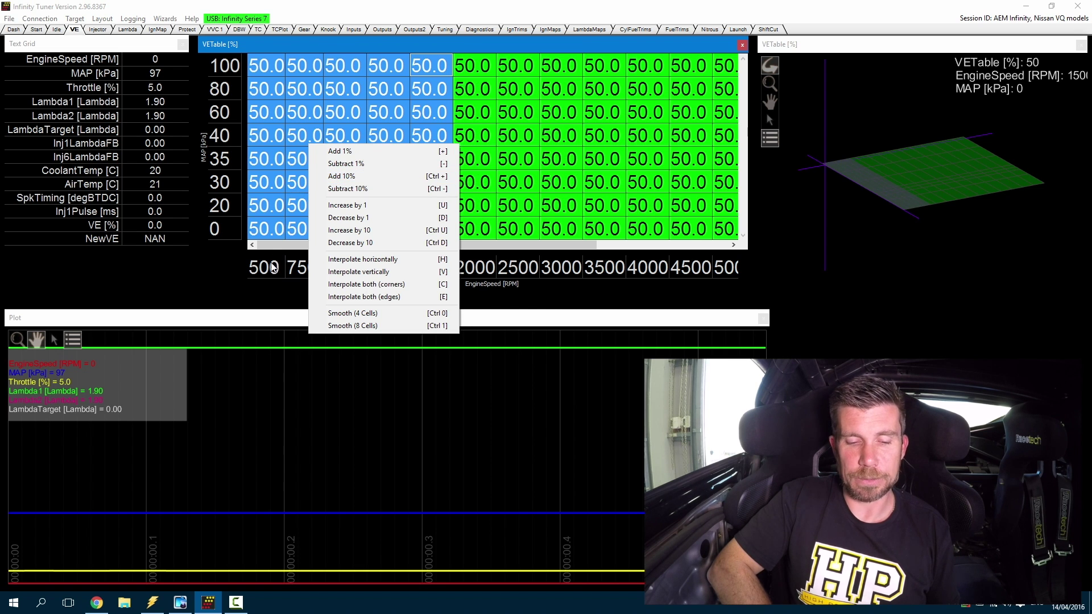
# Step: Raise all VE table cells from 500 to 1500 RPM, across 0 to 100 kPa, to 52.5%
pyautogui.click(272, 234)
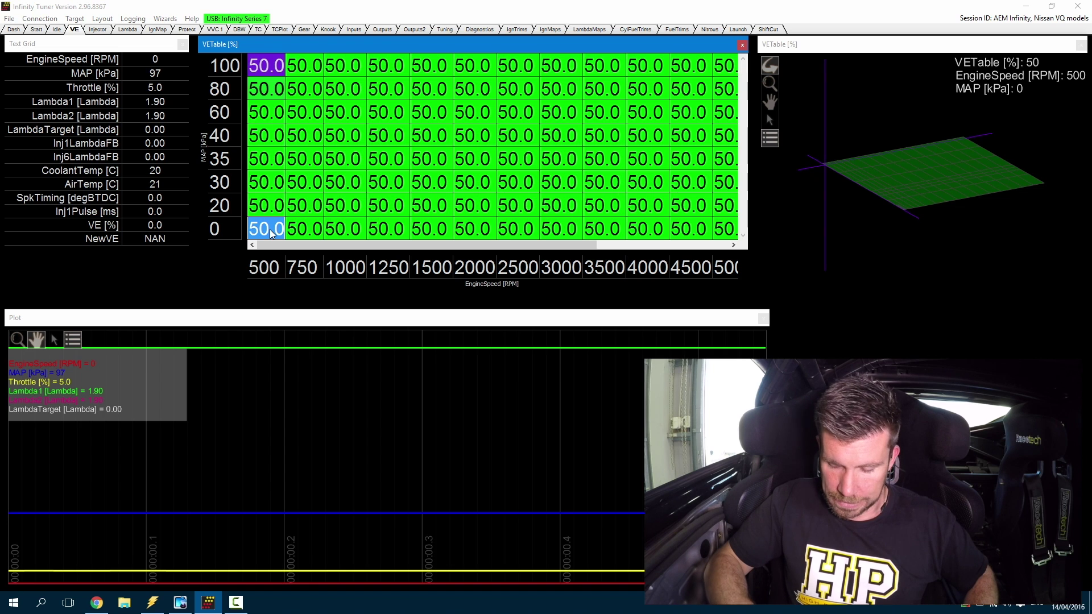
pyautogui.hotkey('shift', 'Right')
pyautogui.hotkey('shift', 'Right')
pyautogui.hotkey('shift', 'Right')
pyautogui.hotkey('shift', 'Right')
pyautogui.hotkey('shift', 'Up')
pyautogui.hotkey('shift', 'Up')
pyautogui.hotkey('shift', 'Up')
pyautogui.hotkey('shift', 'Up')
pyautogui.hotkey('shift', 'Up')
pyautogui.hotkey('shift', 'Up')
pyautogui.hotkey('shift', 'Up')
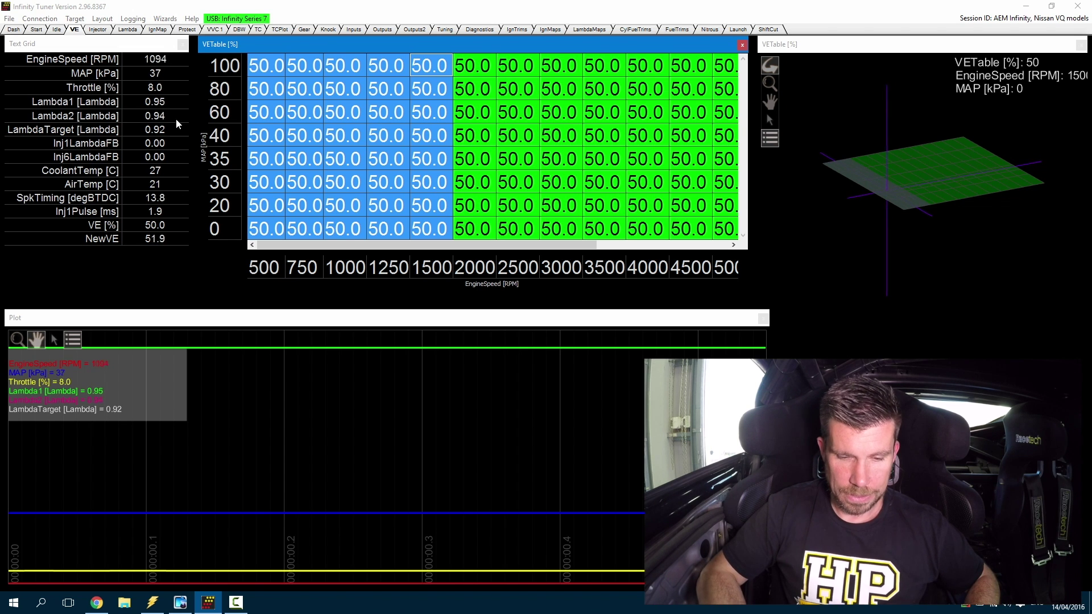
pyautogui.press('+')
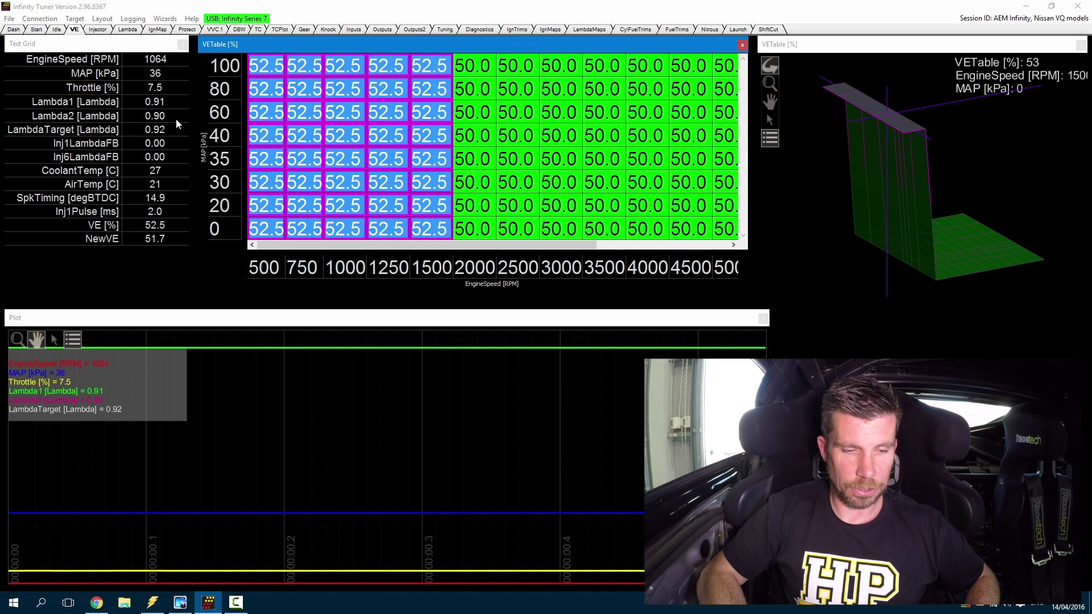